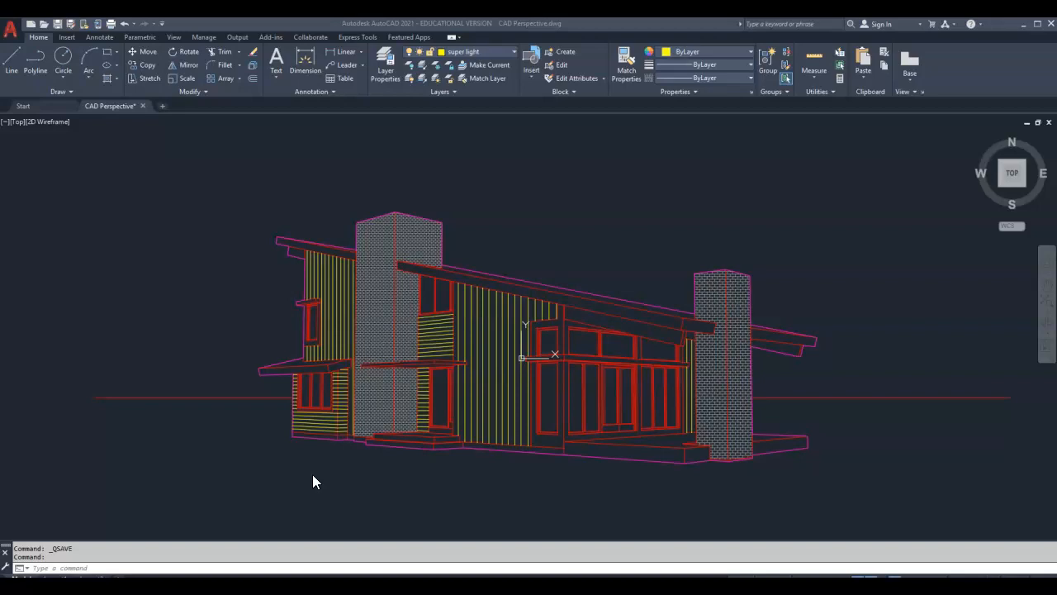
Start a plot of the perspective drawing with the Adobe PDF printer and 11 x 17 paper.
left_click(111, 24)
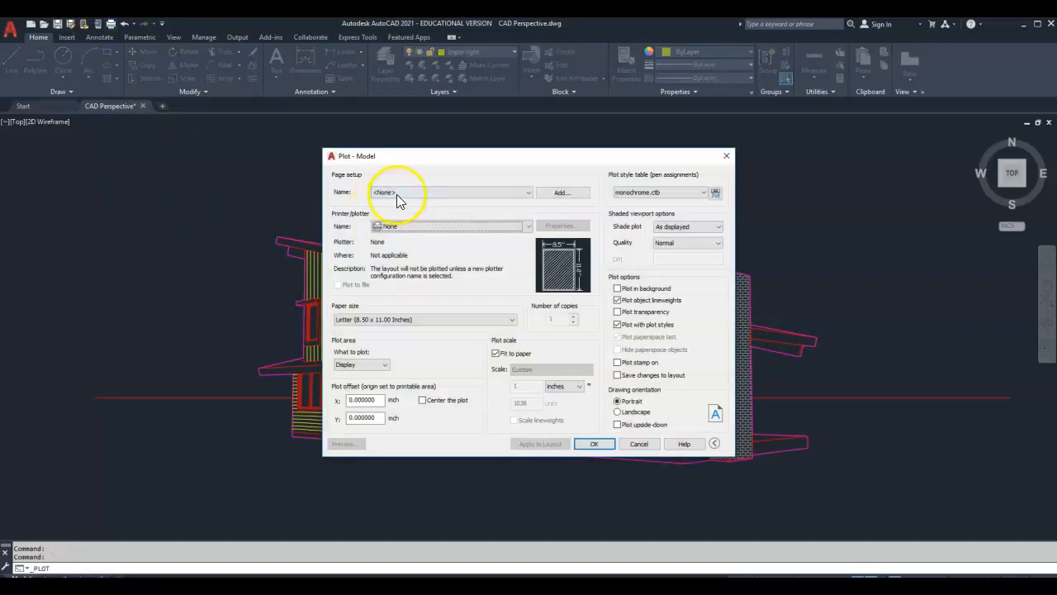
left_click(390, 225)
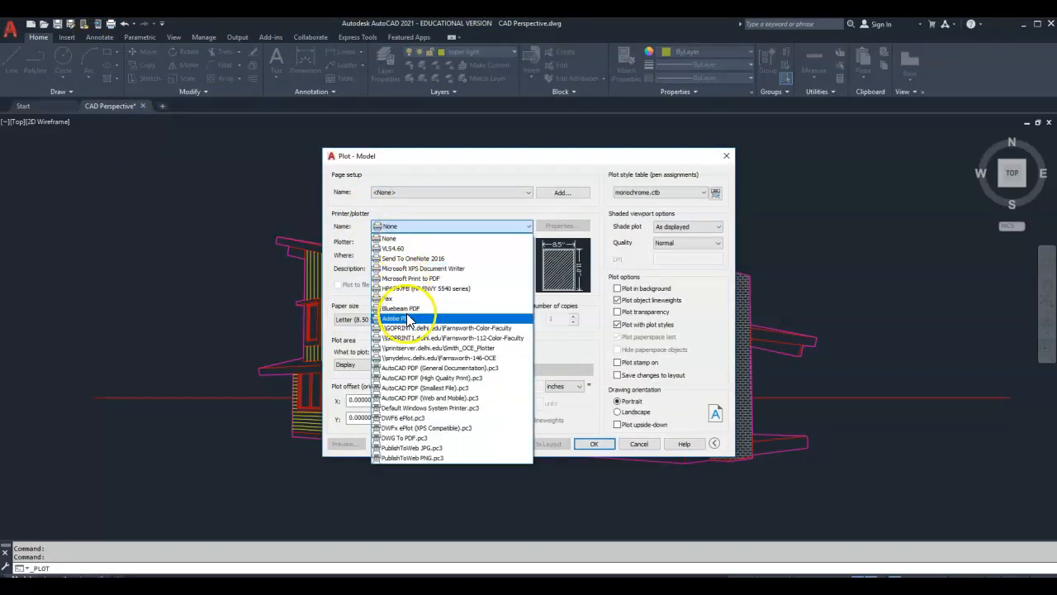
left_click(400, 317)
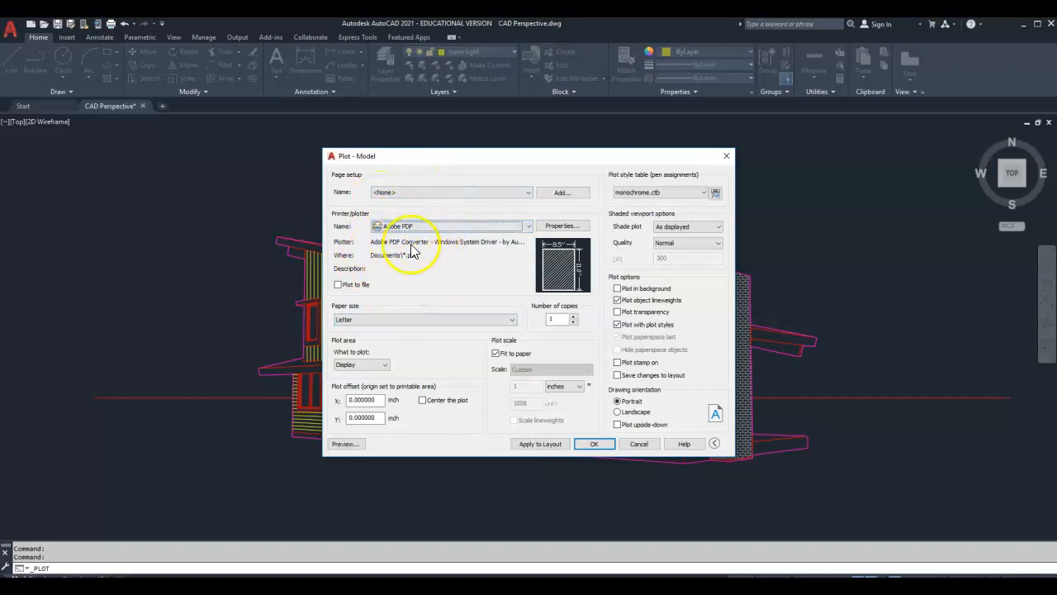
left_click(417, 318)
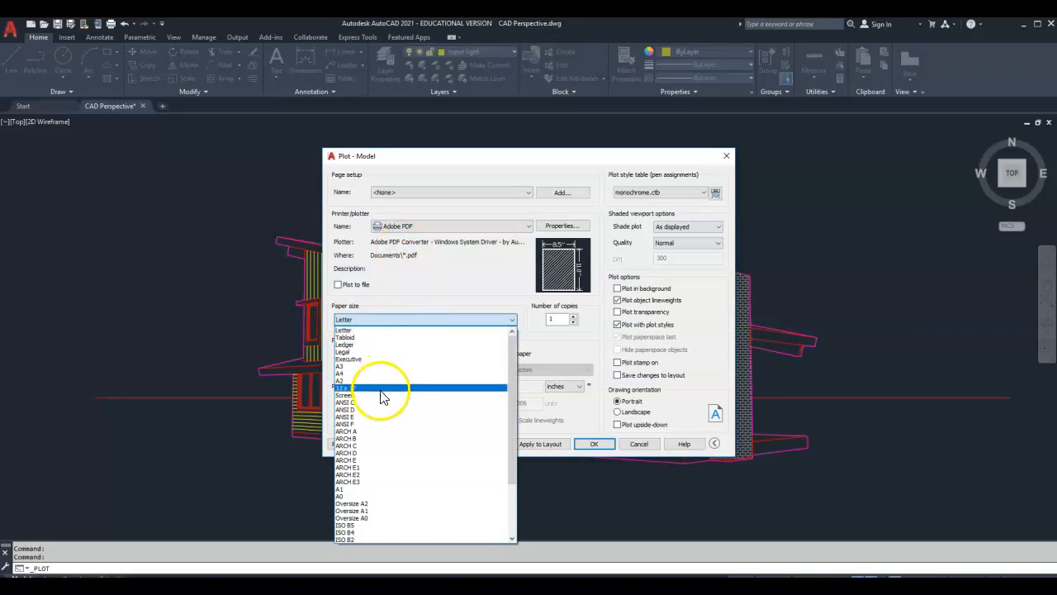
left_click(381, 388)
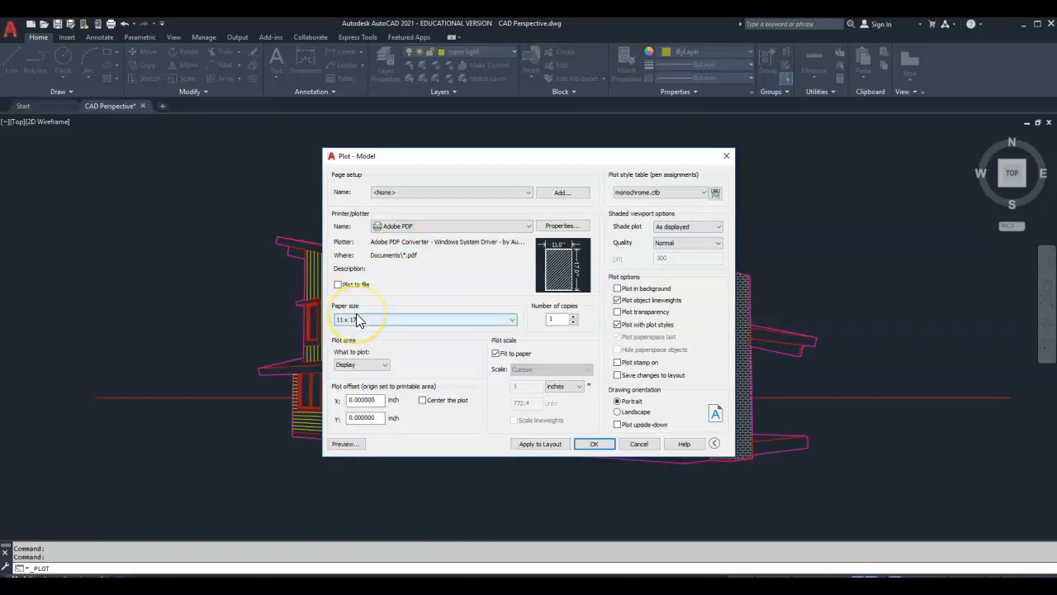
Set the plot area to a window enclosing the whole house and the full horizon line.
left_click(376, 367)
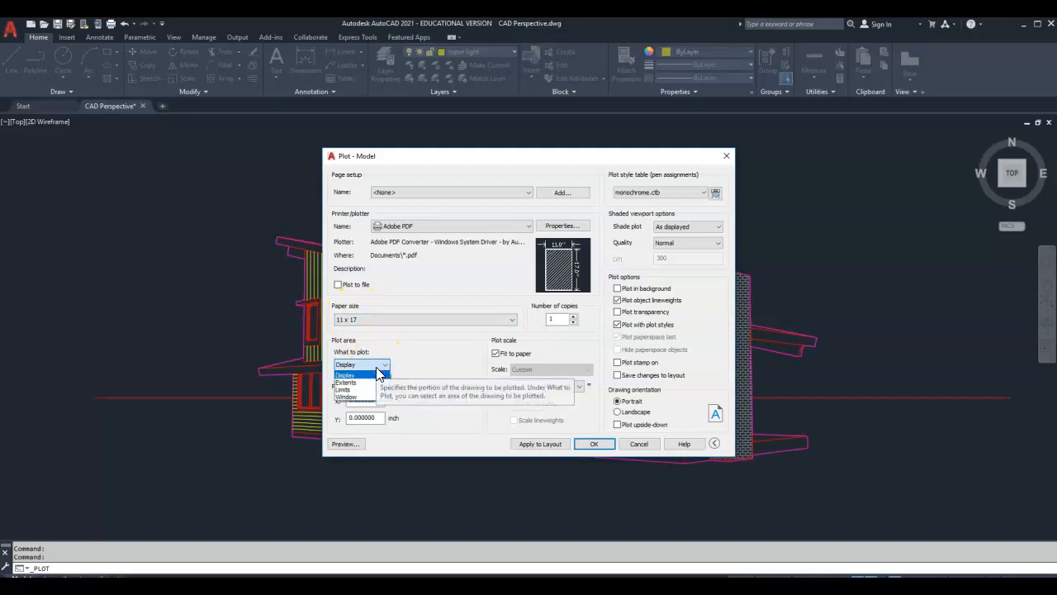
left_click(347, 396)
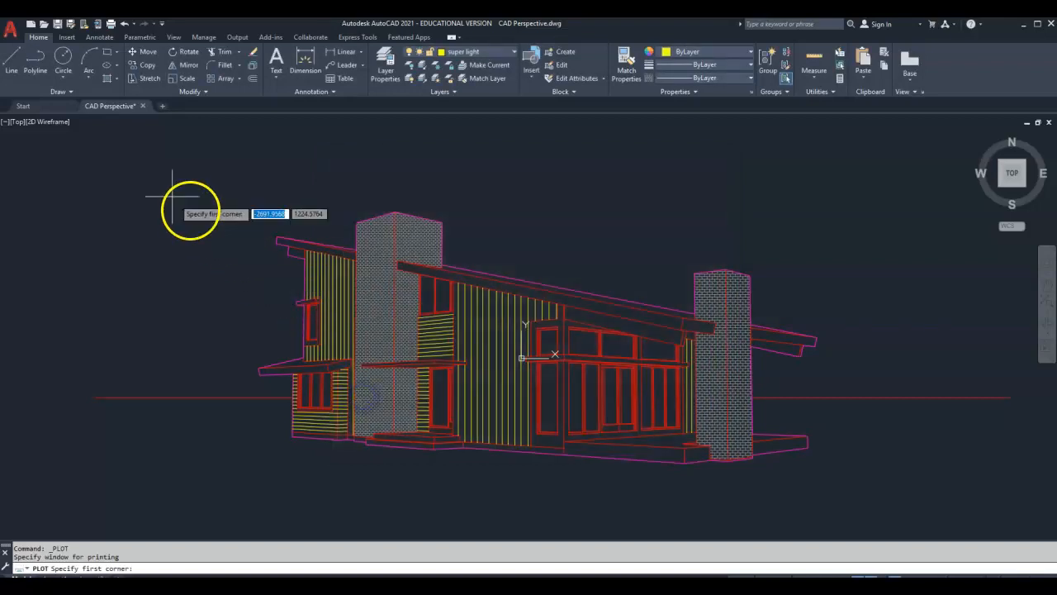
left_click(164, 195)
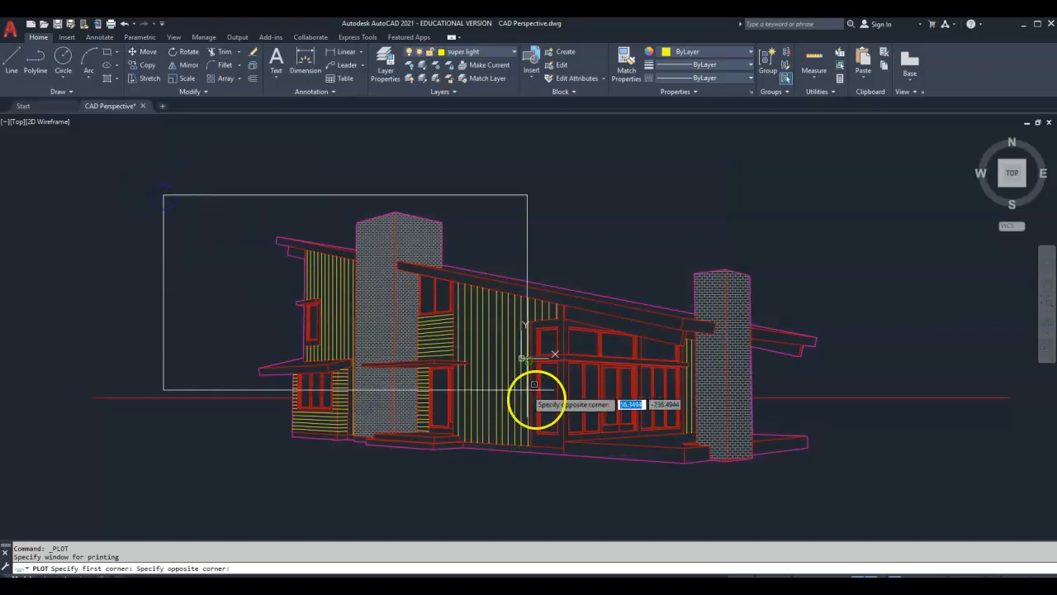
left_click(939, 480)
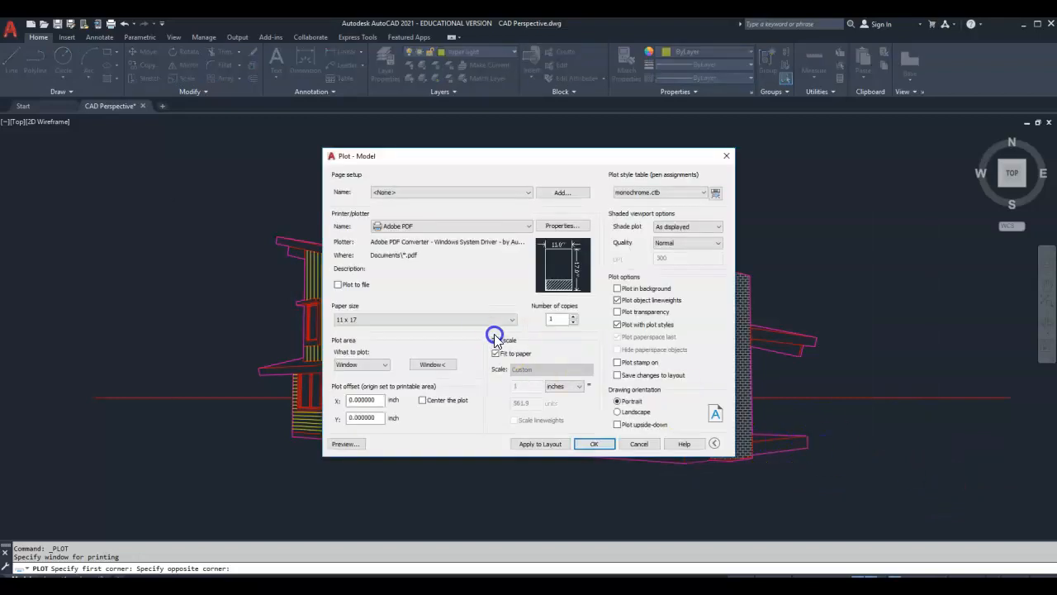
Center the plot, set the orientation to landscape and use the monochrome.ctb plot style table.
left_click(446, 399)
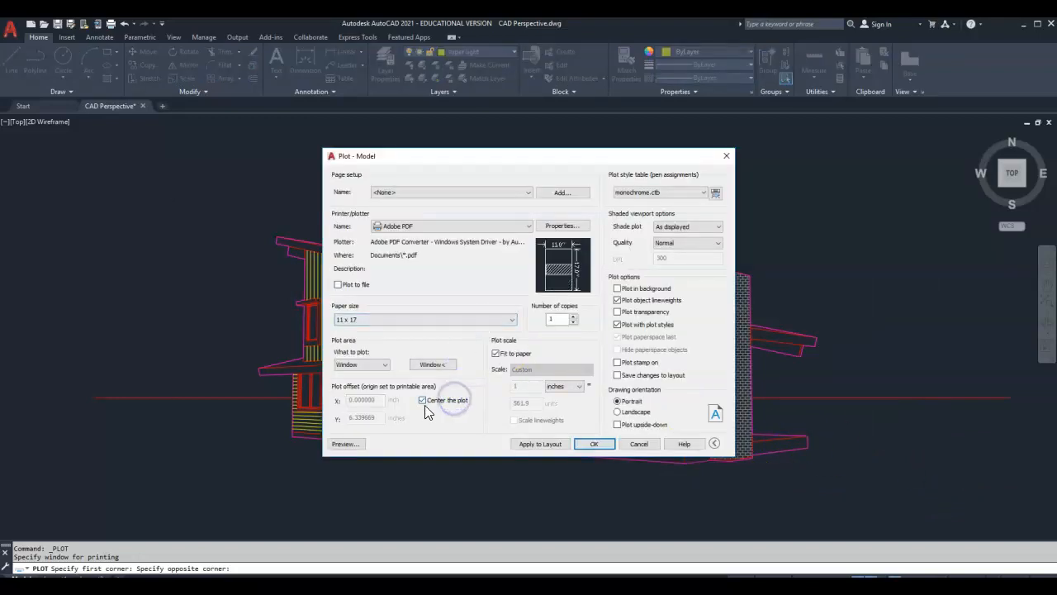
left_click(505, 386)
left_click(634, 411)
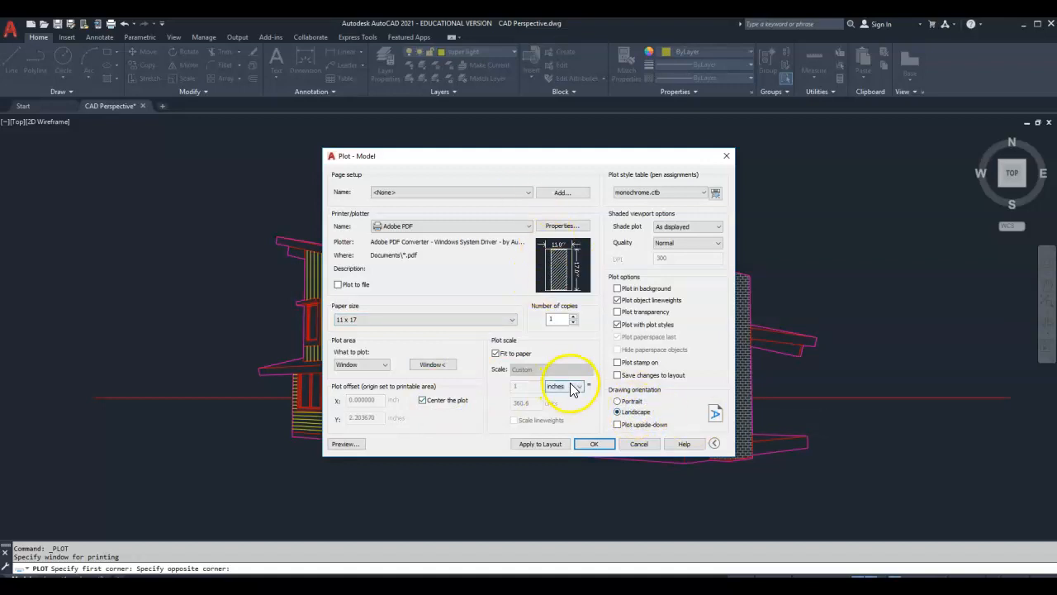
left_click(646, 196)
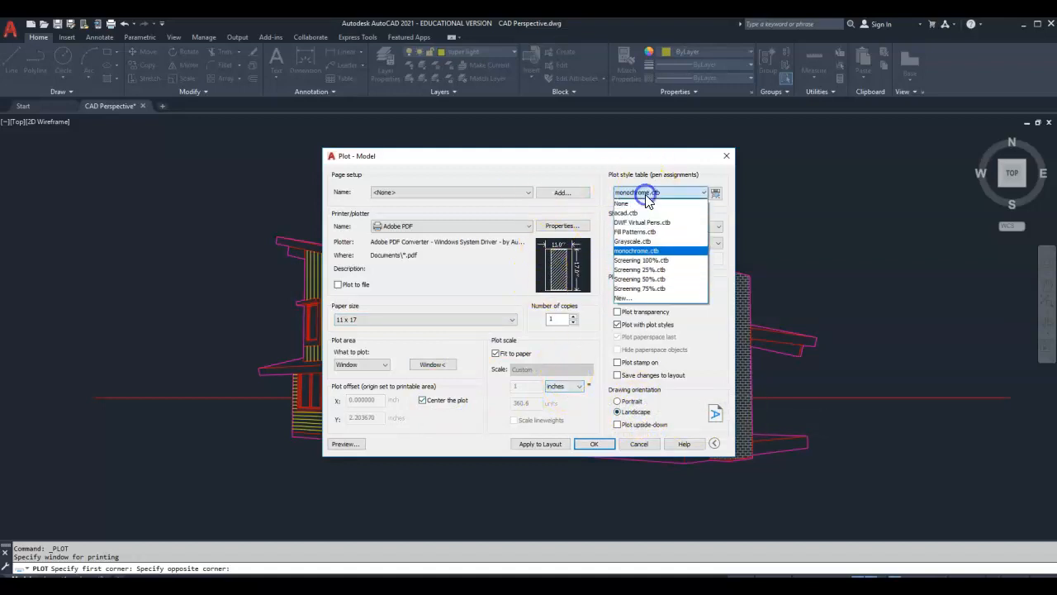
left_click(640, 246)
left_click(536, 332)
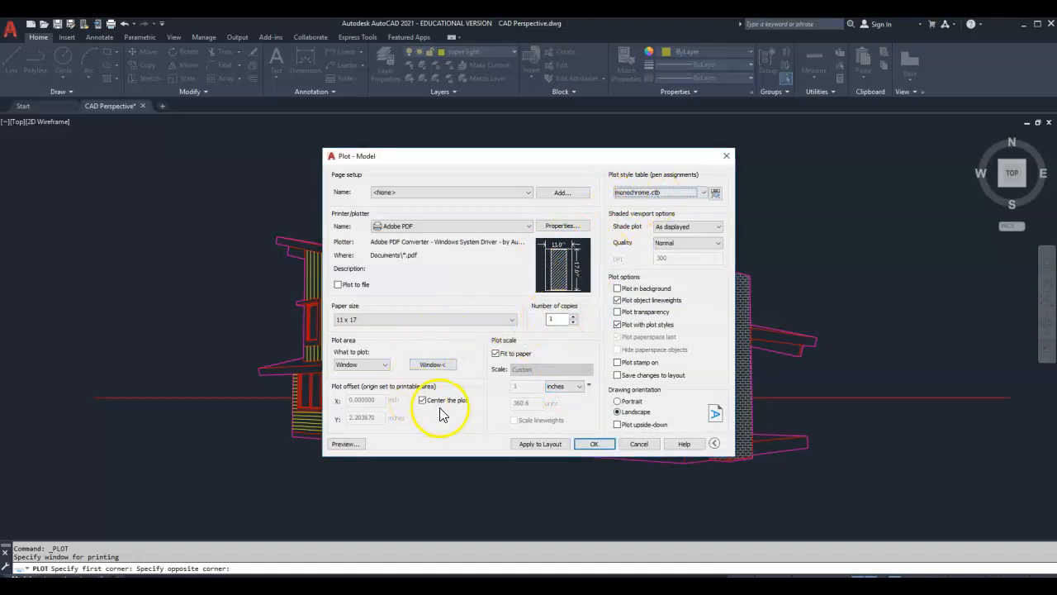
left_click(496, 354)
Preview the plot and examine the lineweights around the tall brick chimney and roof edges.
left_click(345, 443)
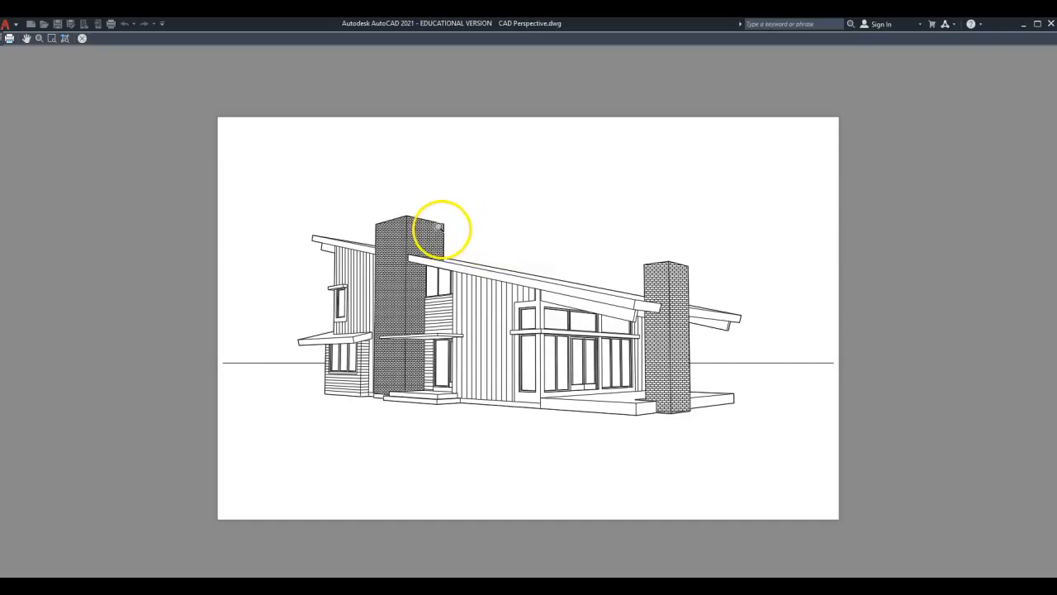
scroll(401, 220, "up", 6)
scroll(405, 231, "down", 2)
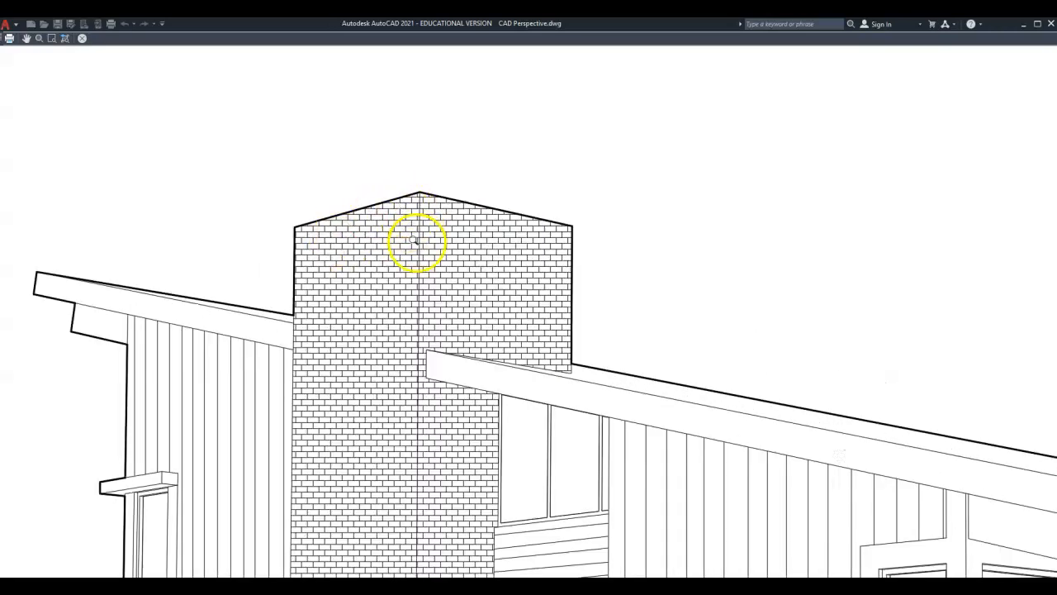
scroll(289, 252, "down", 5)
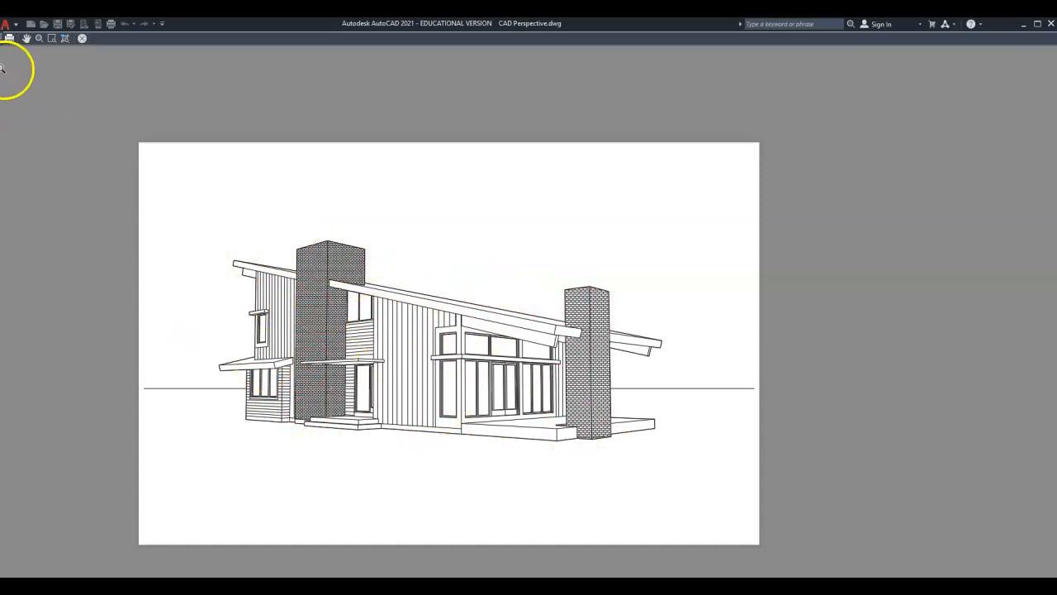
Plot from the preview and save CAD Perspective Model (1).pdf in the shed roof folder under Architecture & Urban Design, practice houses.
left_click(9, 38)
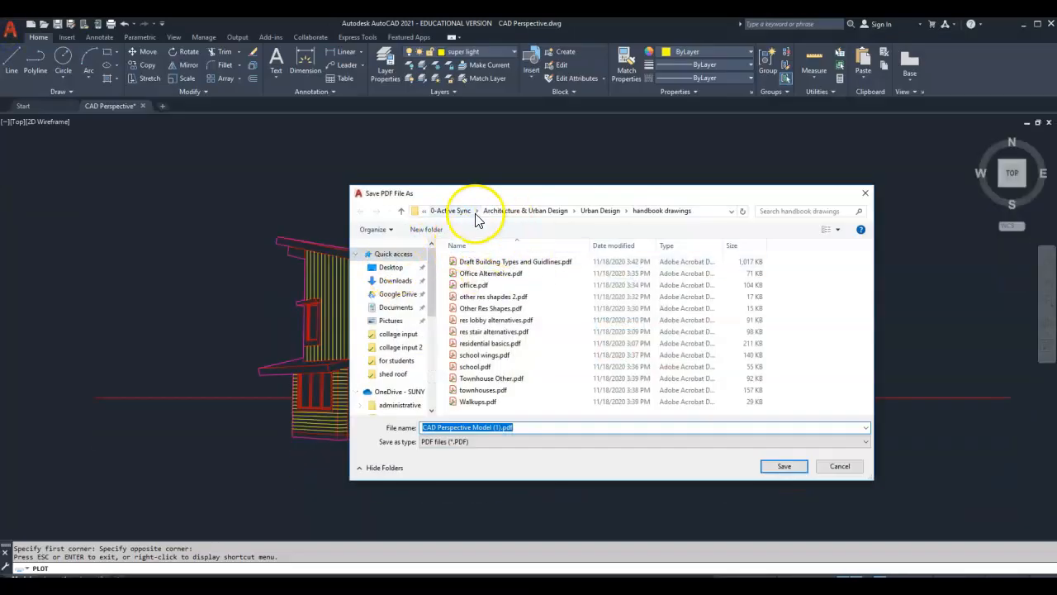
left_click(494, 210)
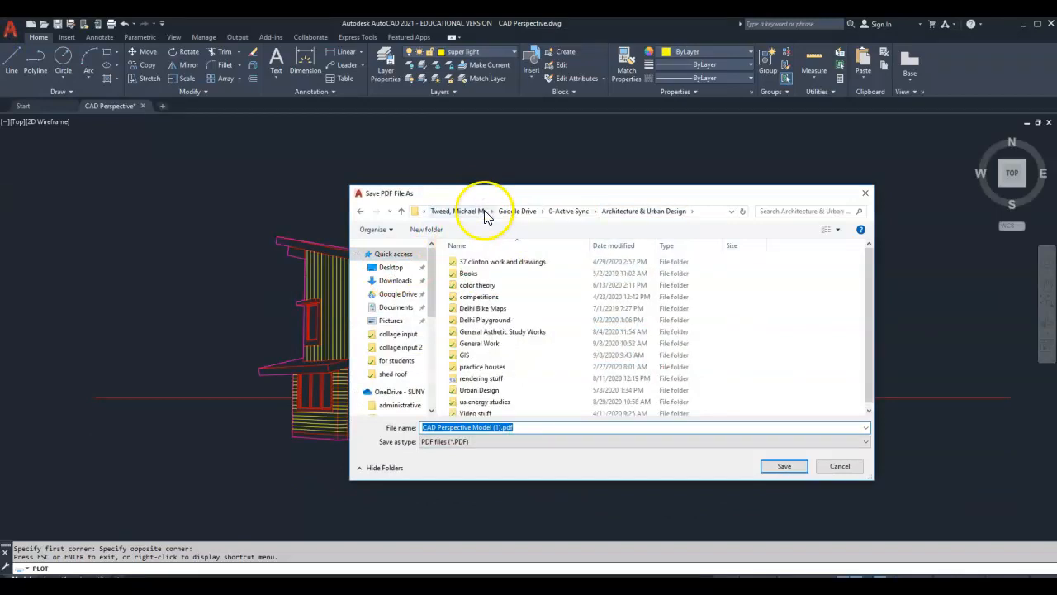
left_click(397, 293)
double_click(480, 272)
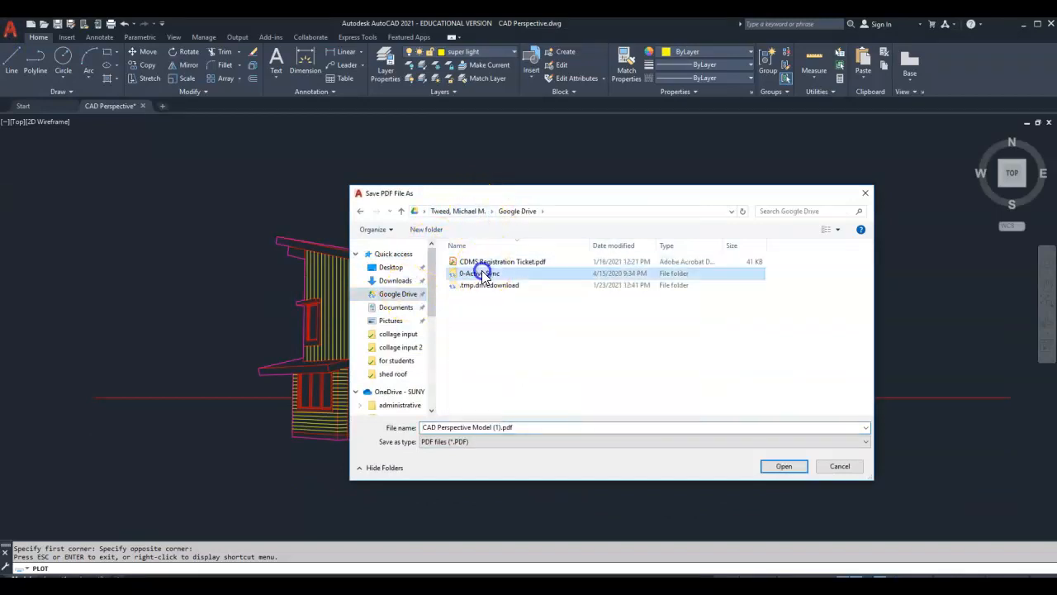
left_click(500, 276)
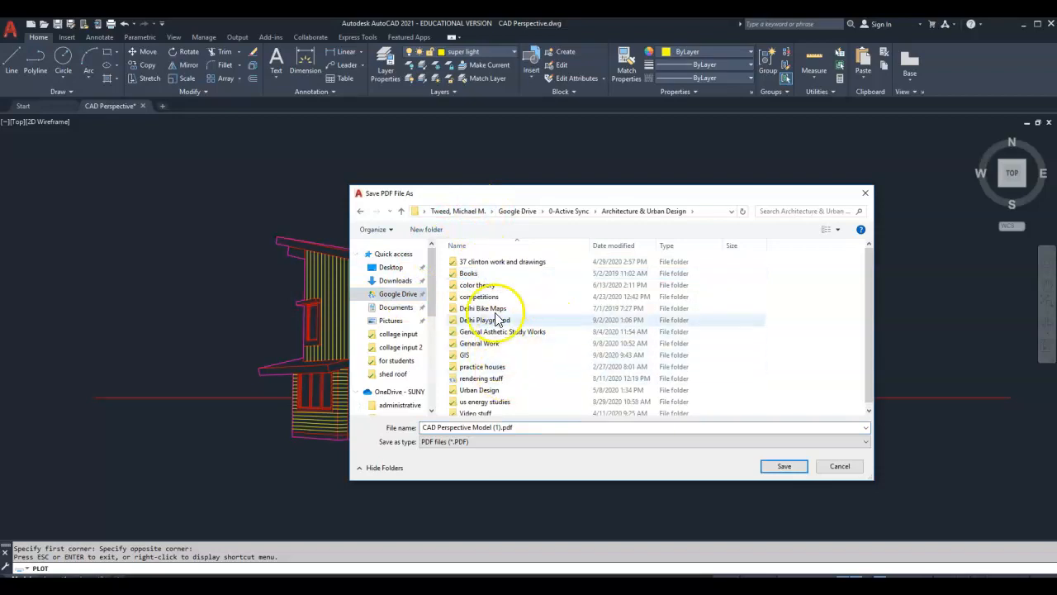
left_click(508, 366)
double_click(508, 366)
double_click(472, 284)
left_click(778, 467)
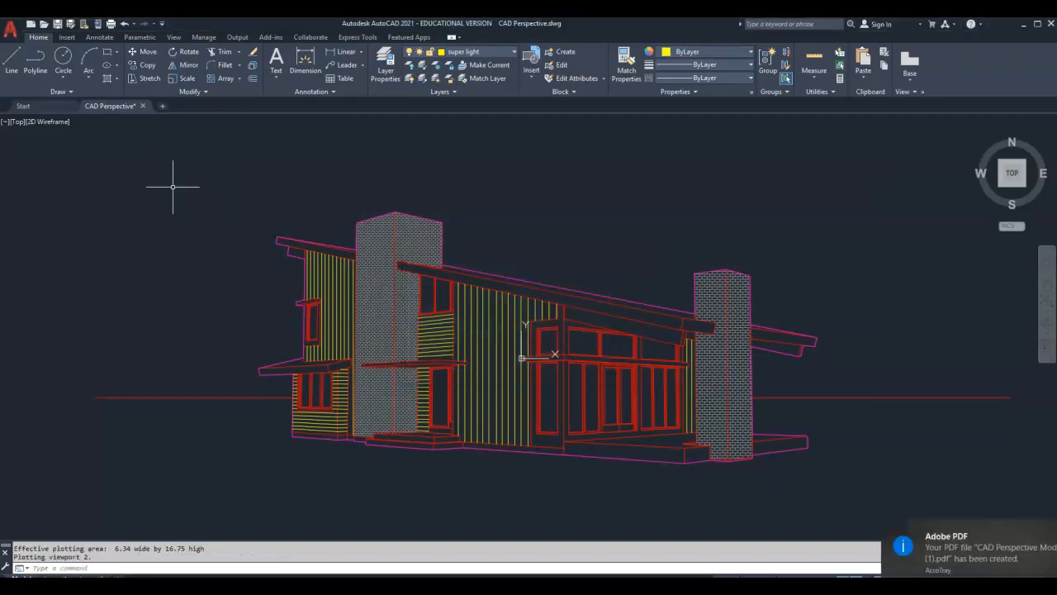
Look over the plotted PDF page in Adobe Acrobat and close the viewer.
scroll(556, 378, "down", 5)
scroll(556, 377, "down", 5)
scroll(556, 377, "up", 8)
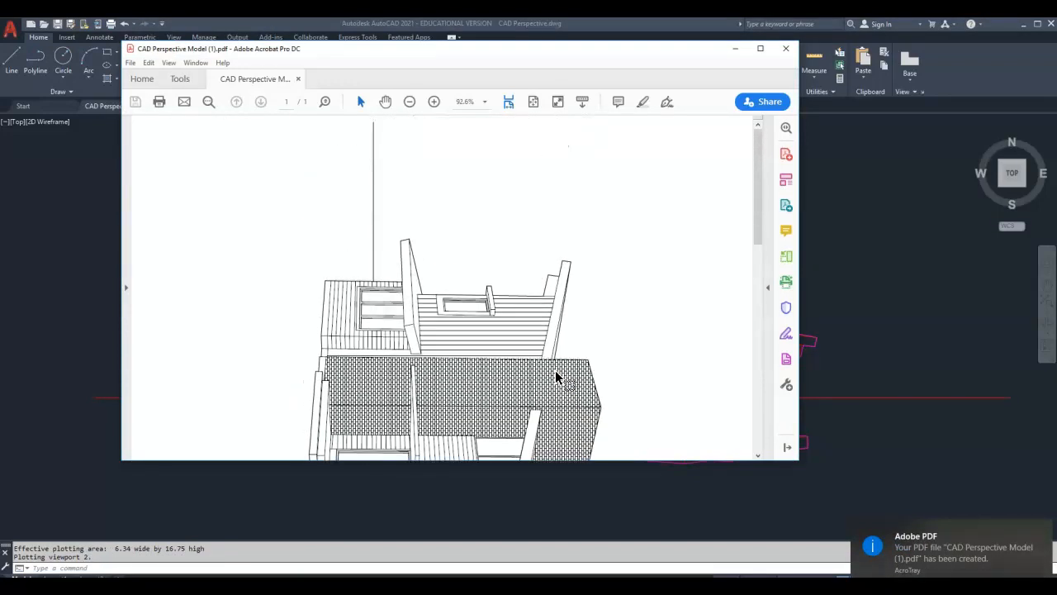
scroll(556, 378, "down", 5)
left_click(782, 55)
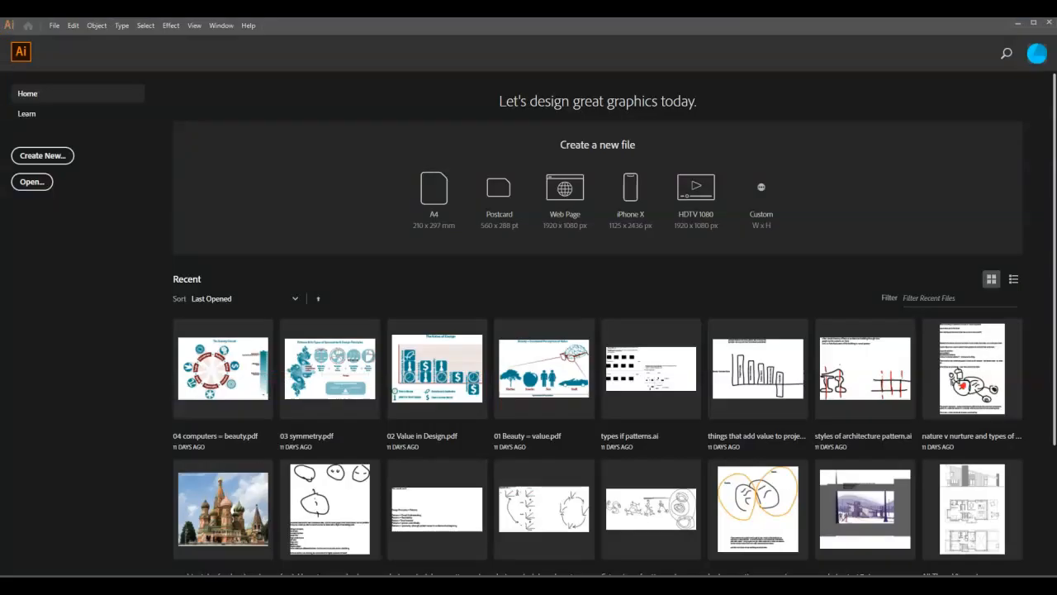
Switch to Adobe Illustrator and open CAD Perspective Model (1).pdf from the practice houses shed roof folder.
left_click(34, 182)
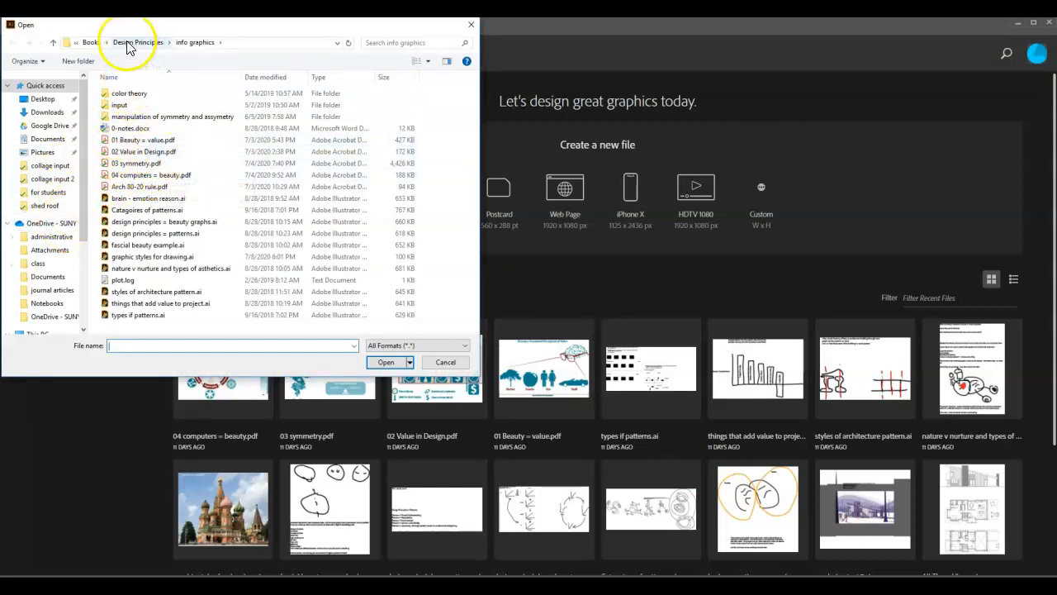
left_click(75, 42)
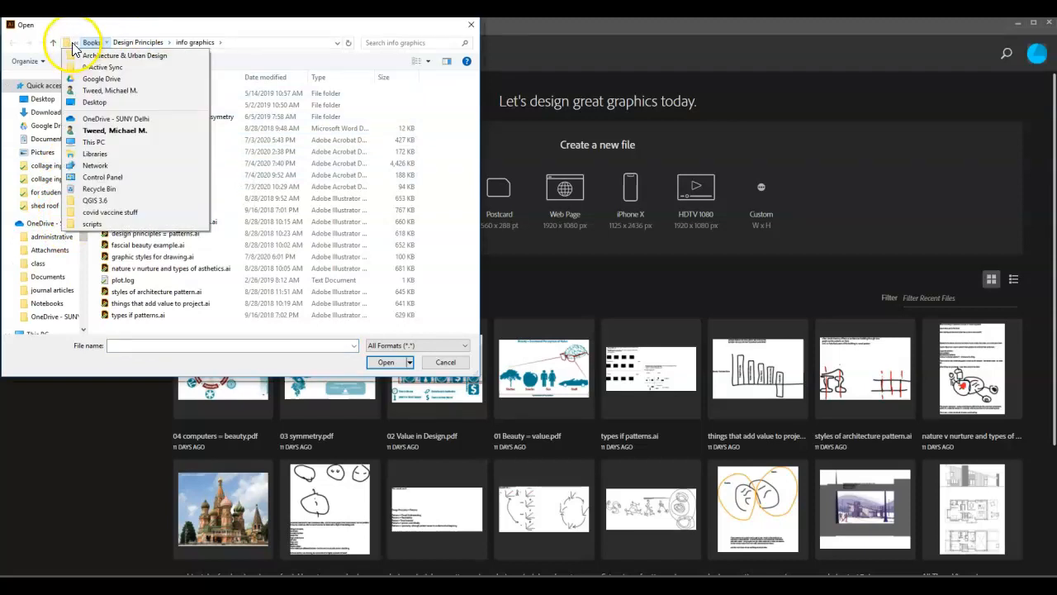
left_click(107, 56)
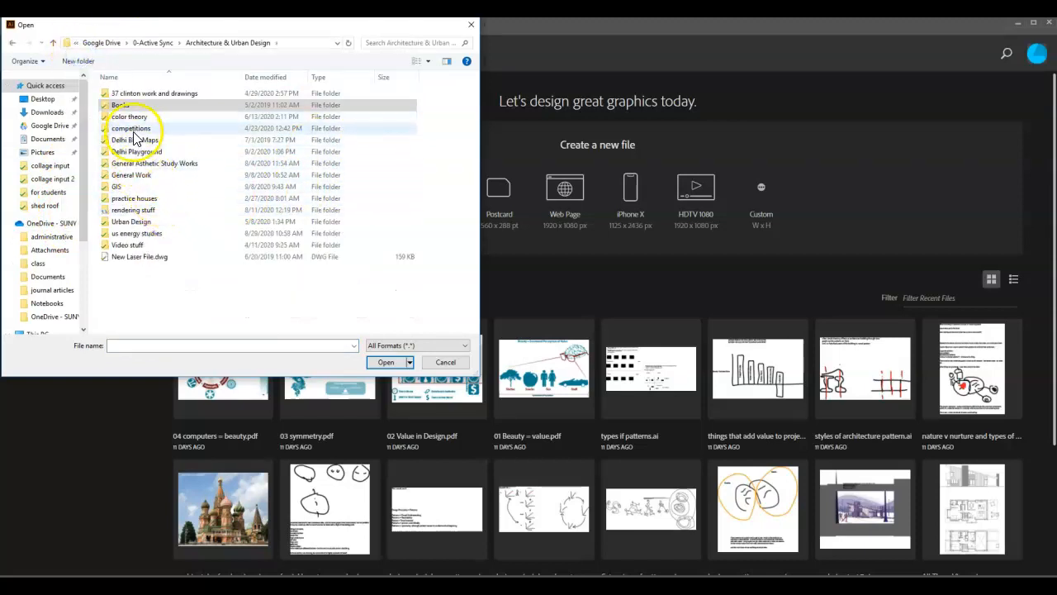
double_click(133, 199)
left_click(125, 119)
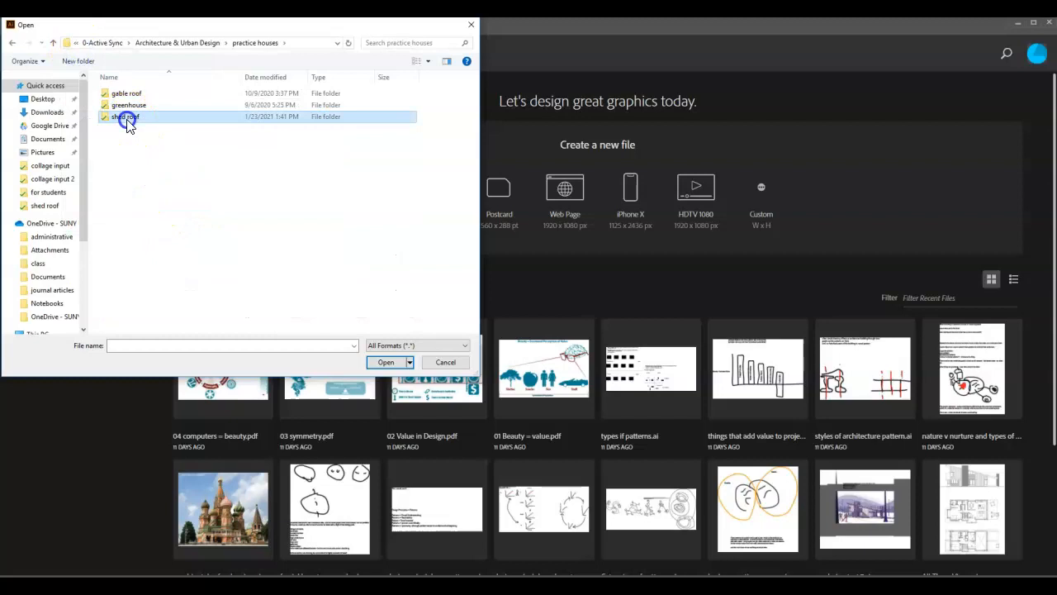
double_click(125, 118)
double_click(192, 184)
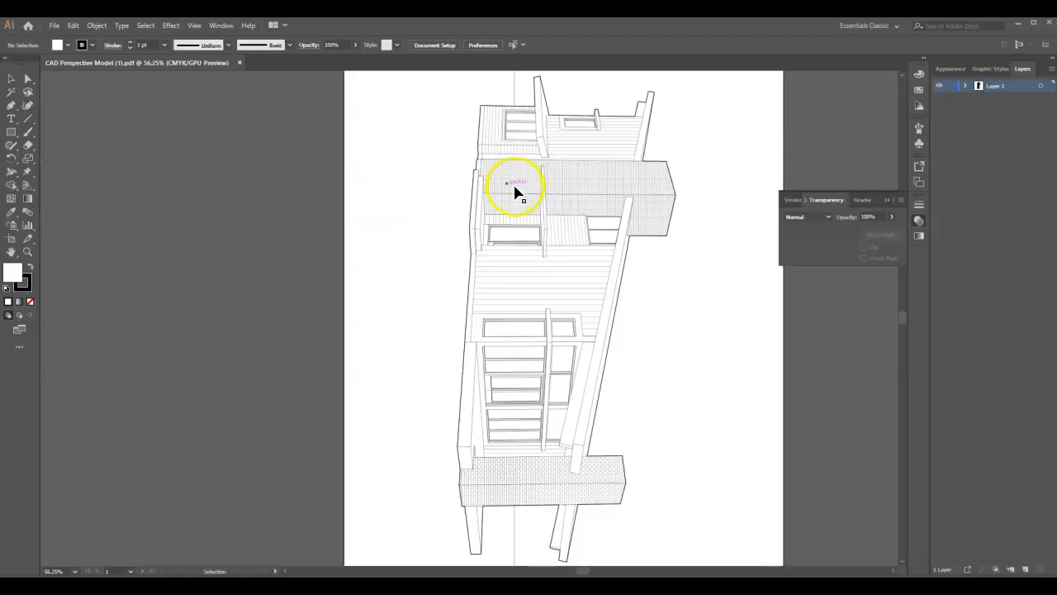
Resize the artboard to 17 in wide by 11 in high and return to the Selection tool.
scroll(484, 280, "down", 3, "alt")
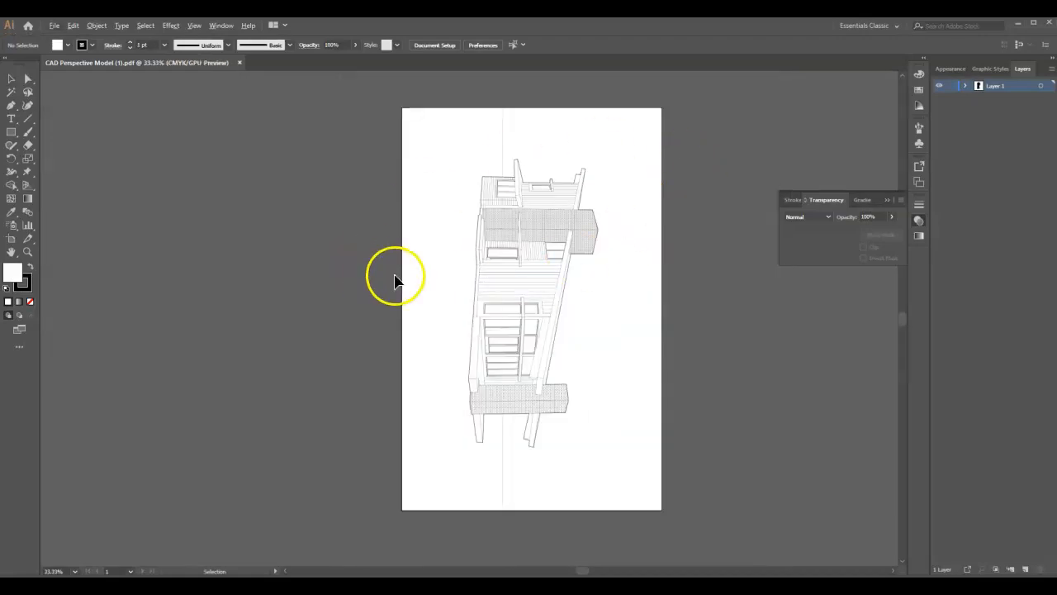
left_click(427, 46)
left_click(239, 66)
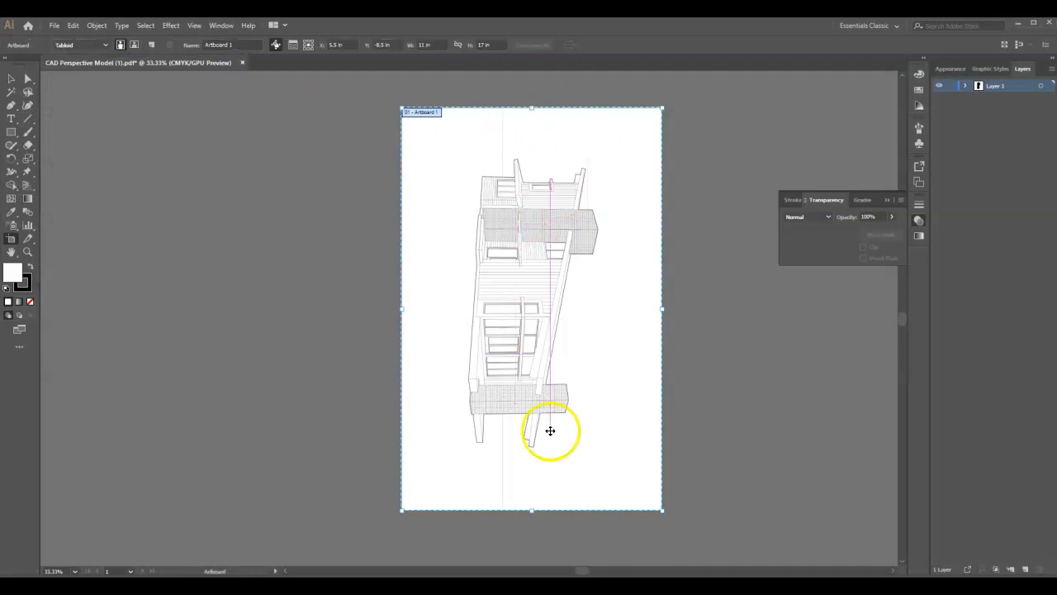
left_click(429, 45)
type("17")
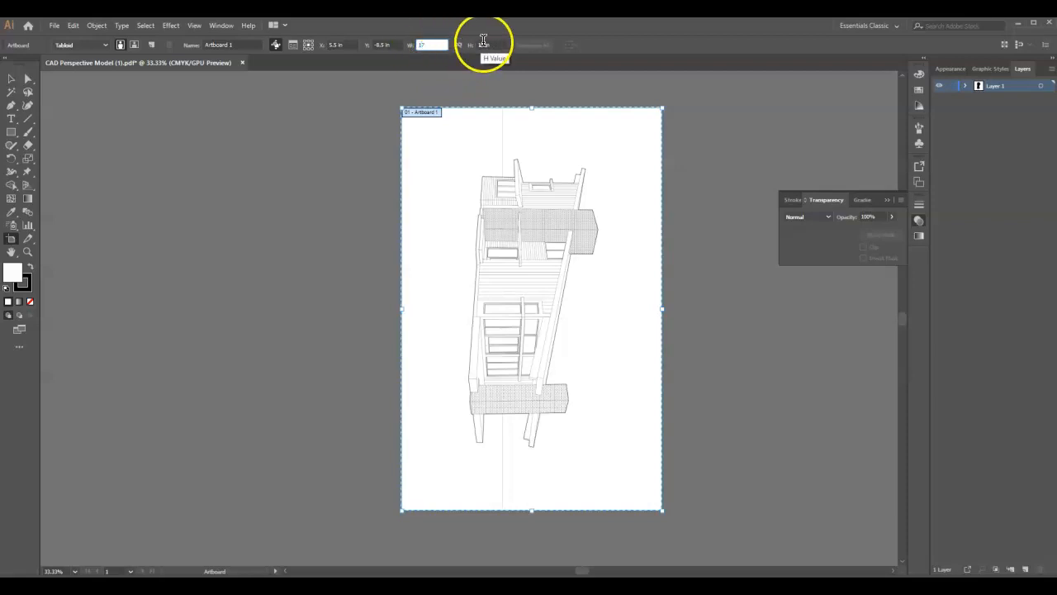
key("Tab")
type("1")
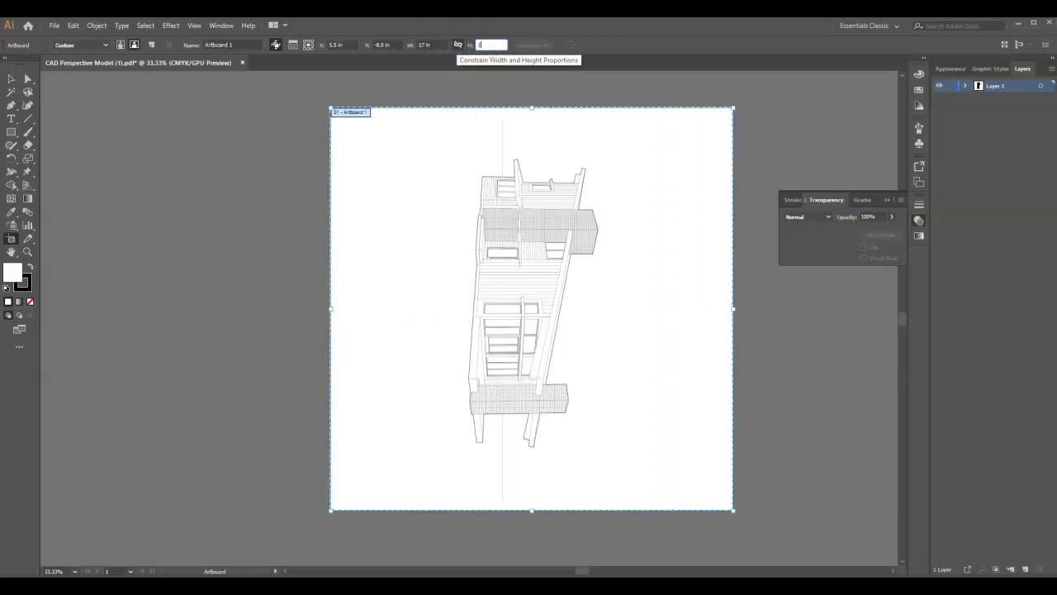
type("1")
left_click(442, 44)
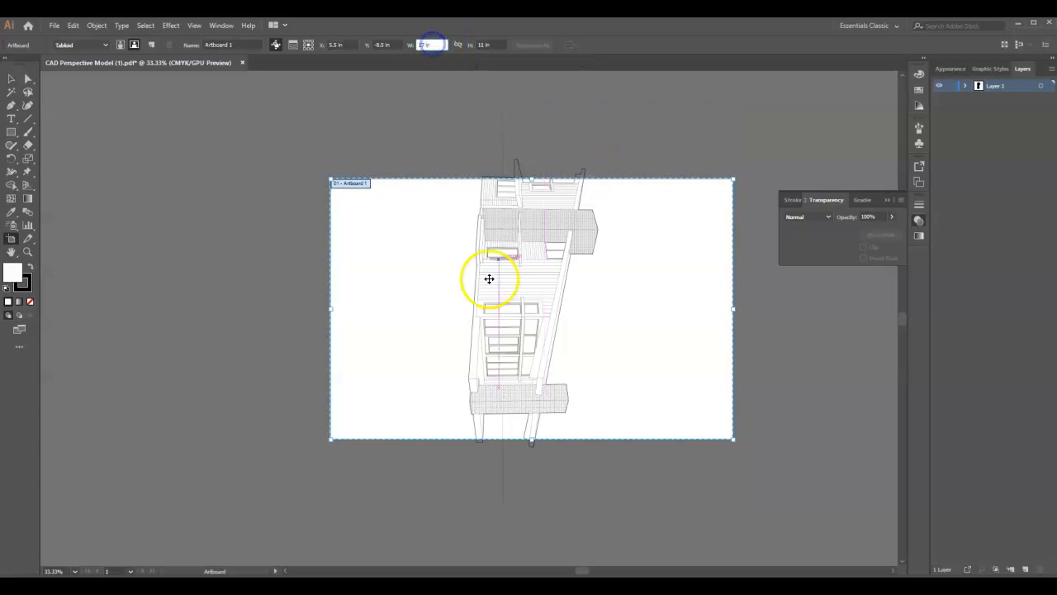
left_click(10, 78)
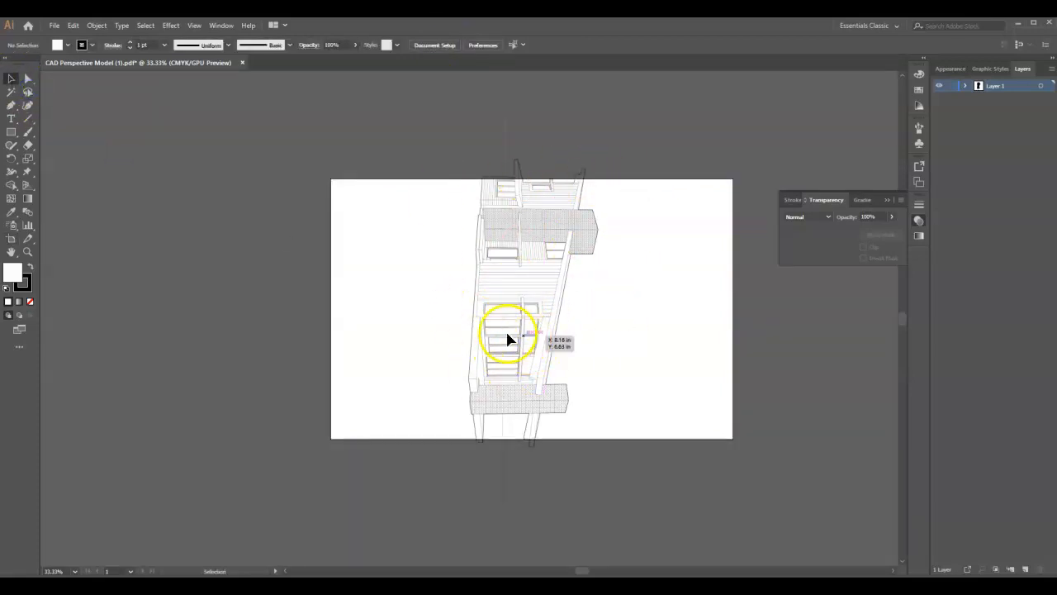
left_click(11, 79)
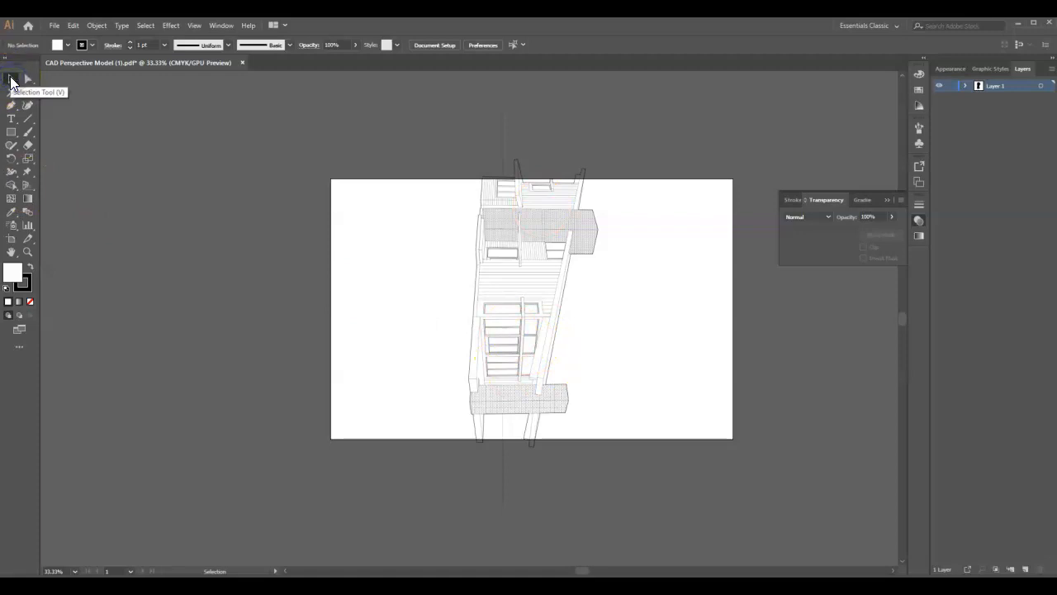
Select all the house linework, rotate it 90° counterclockwise to landscape, and move it up about 0.6 in on the artboard.
left_click_drag(732, 77, 409, 528)
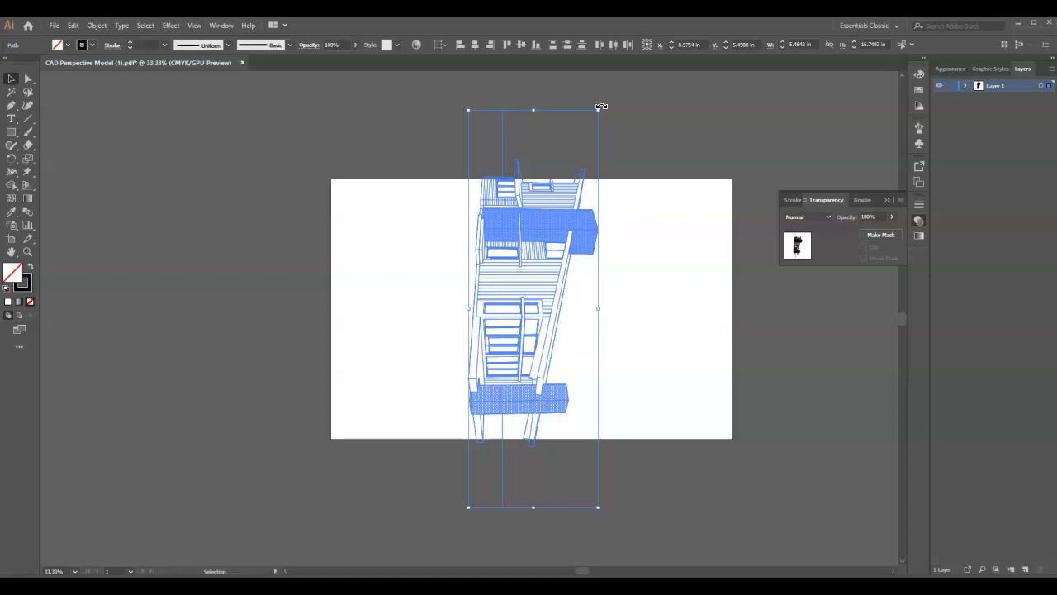
left_click_drag(601, 107, 382, 299)
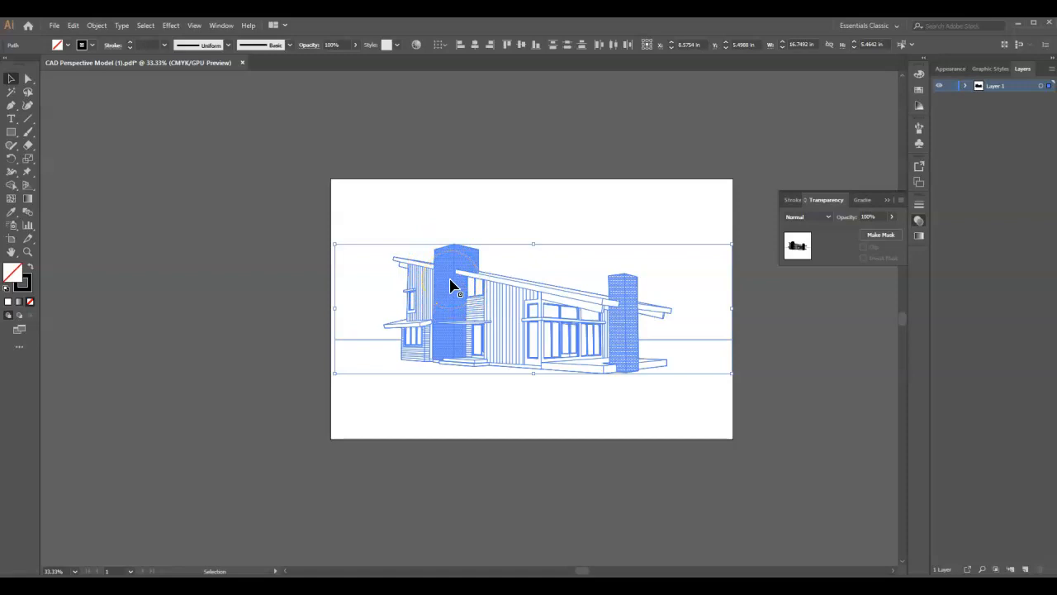
left_click_drag(450, 285, 451, 261)
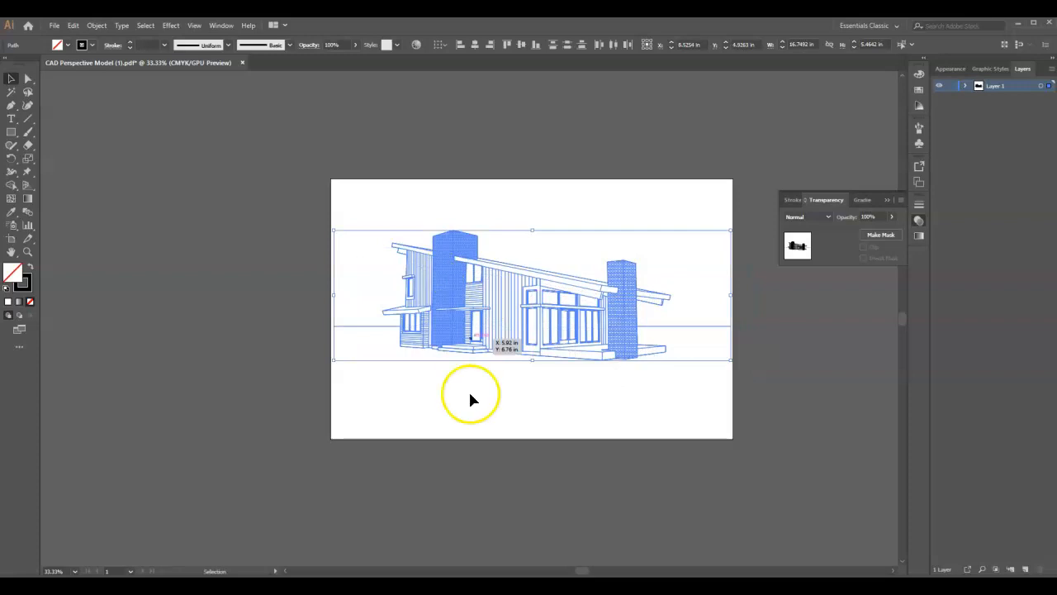
left_click(223, 272)
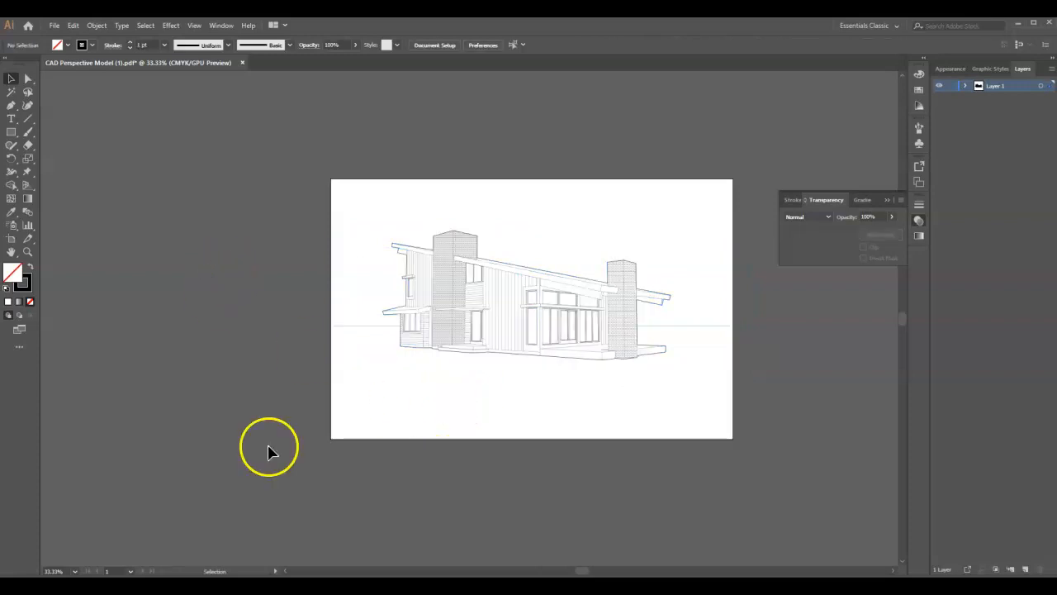
Rename the layer holding the house linework as cad and lock it.
scroll(573, 251, "up", 1, "alt")
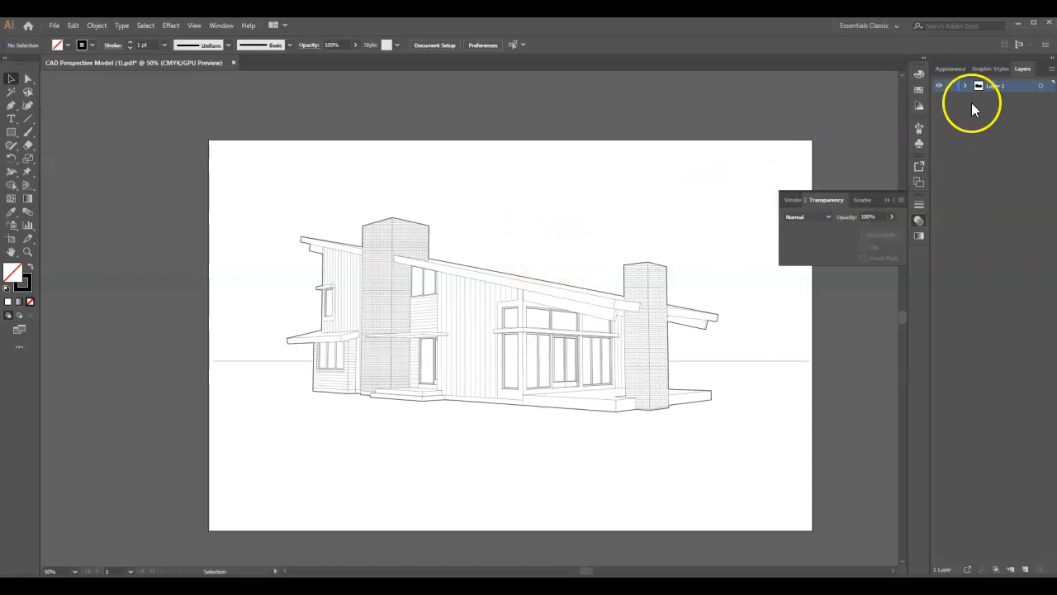
type("cad")
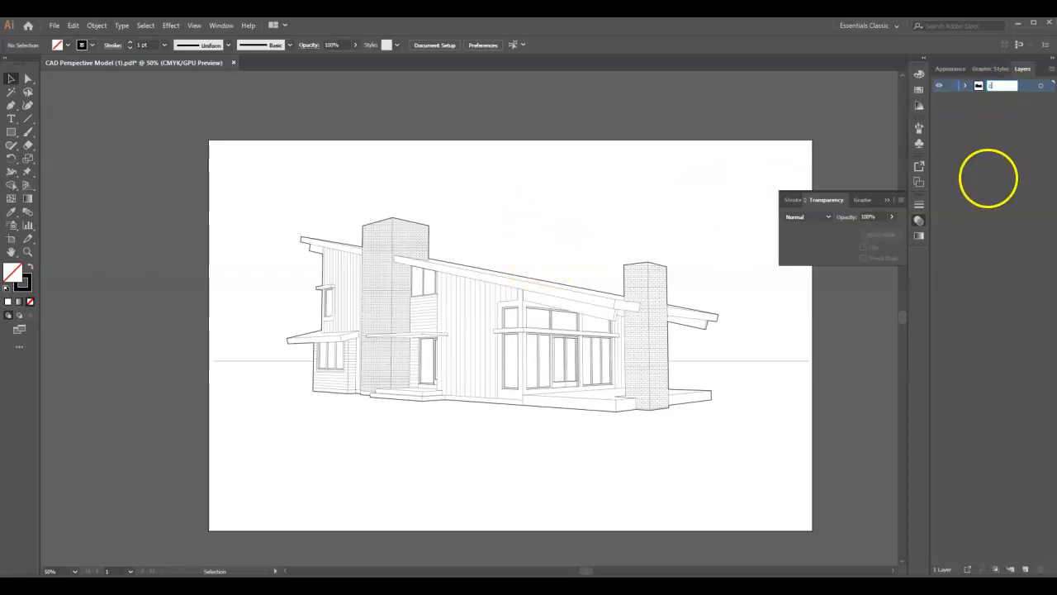
left_click(1011, 177)
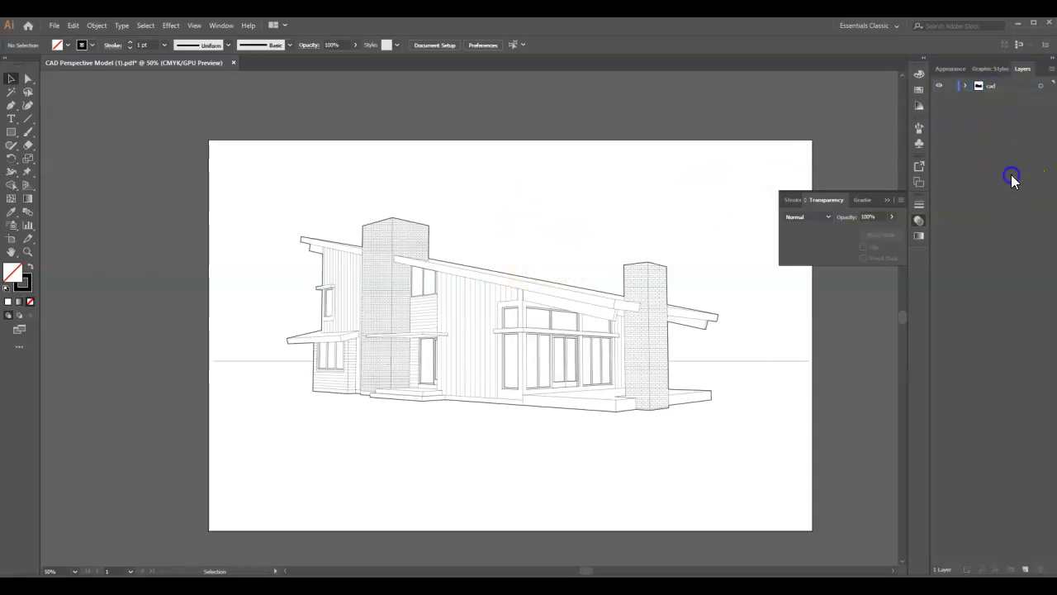
left_click(953, 87)
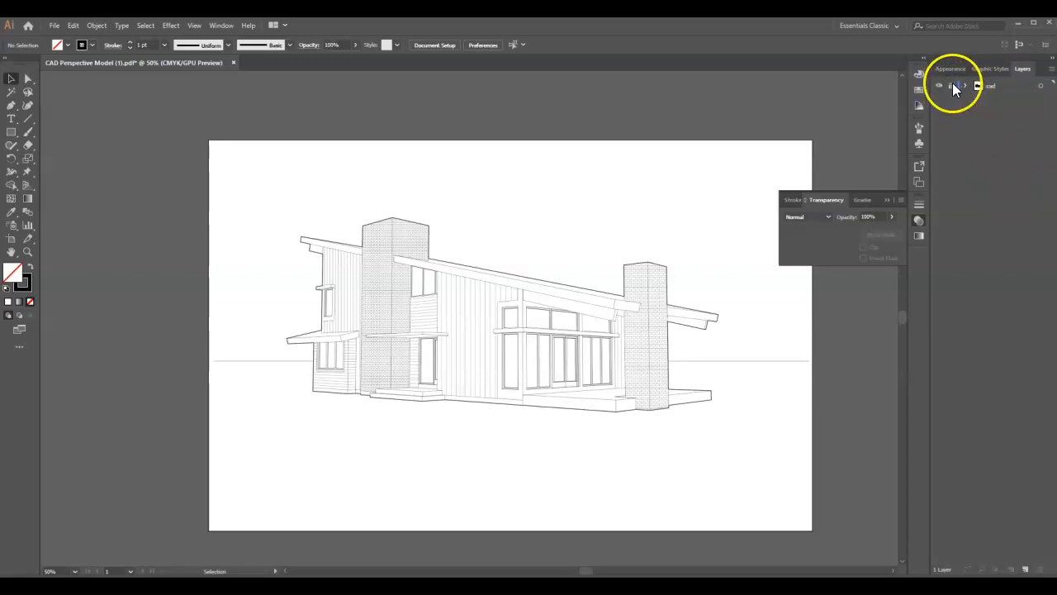